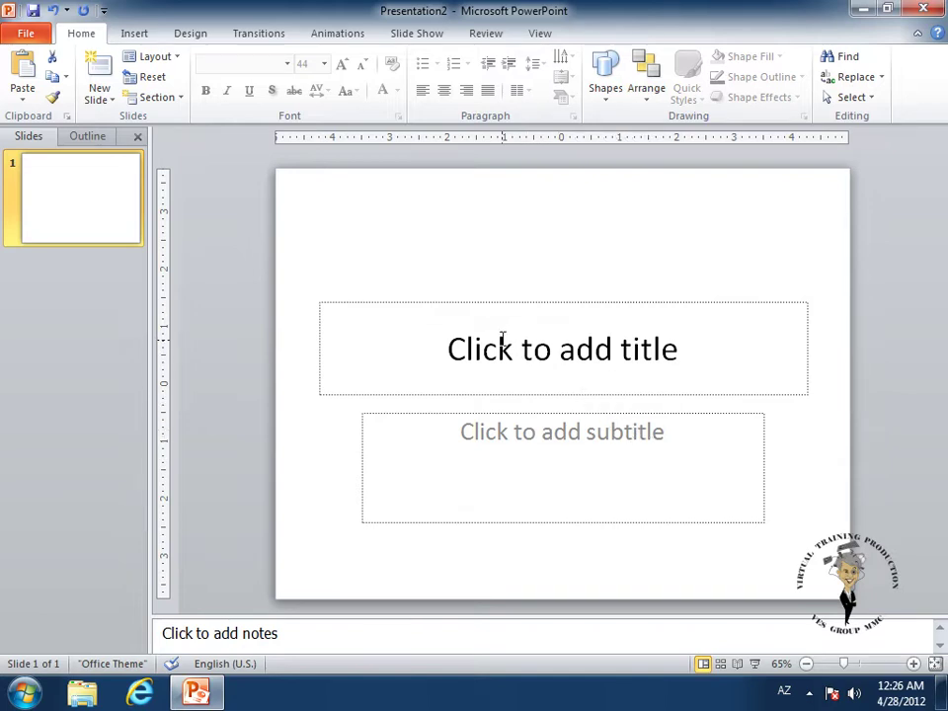
# - Add a new second slide with the Comparison layout from the New Slide list
pyautogui.click(116, 100)
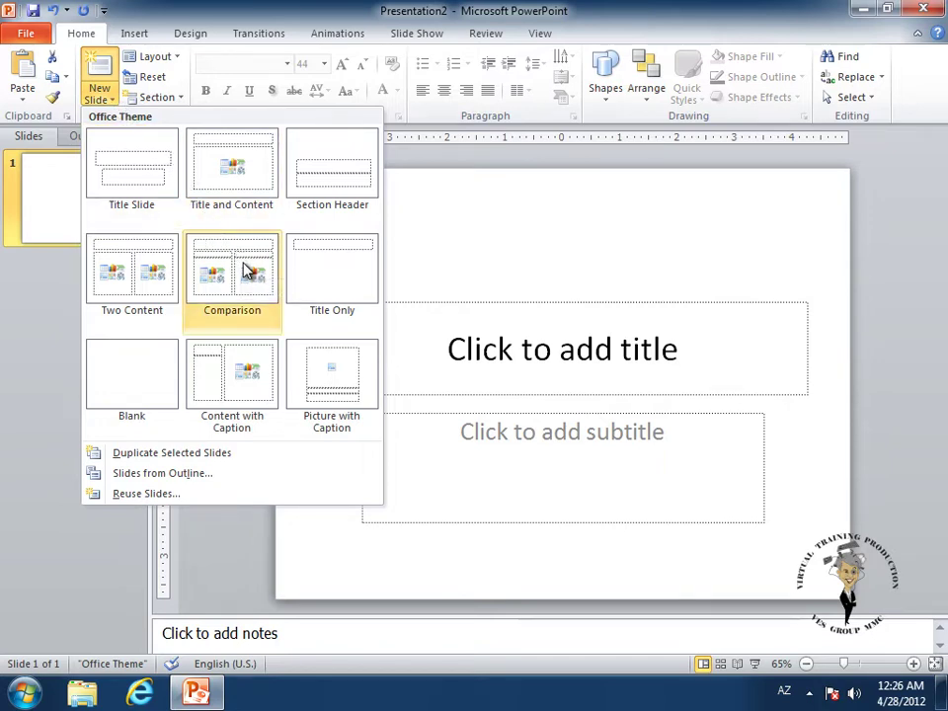
pyautogui.click(247, 270)
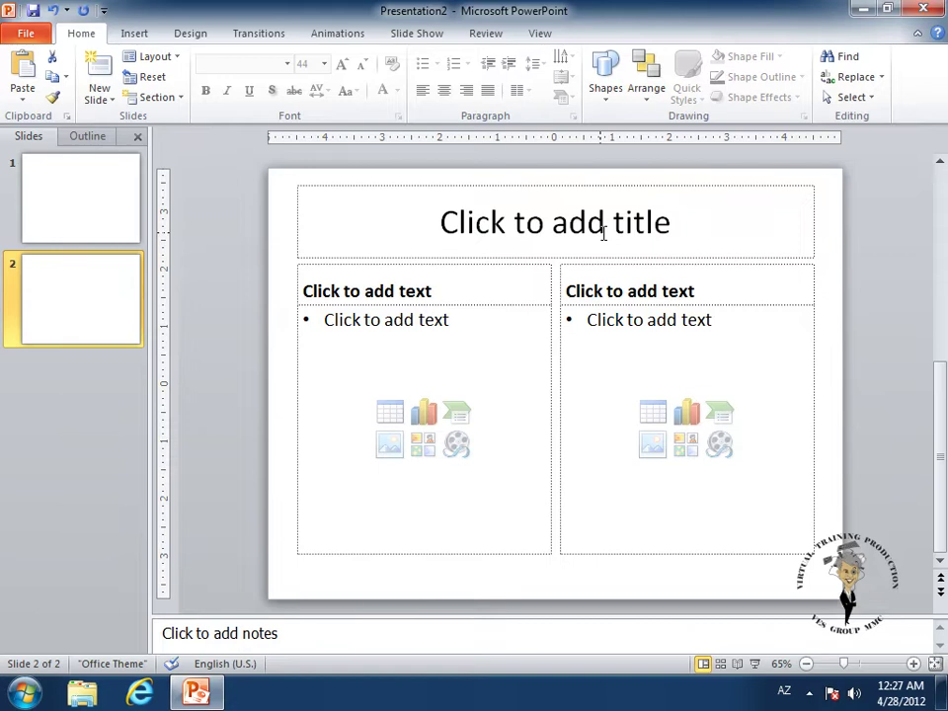
# - Type 'Atributlar' as the title of slide 2
pyautogui.click(603, 232)
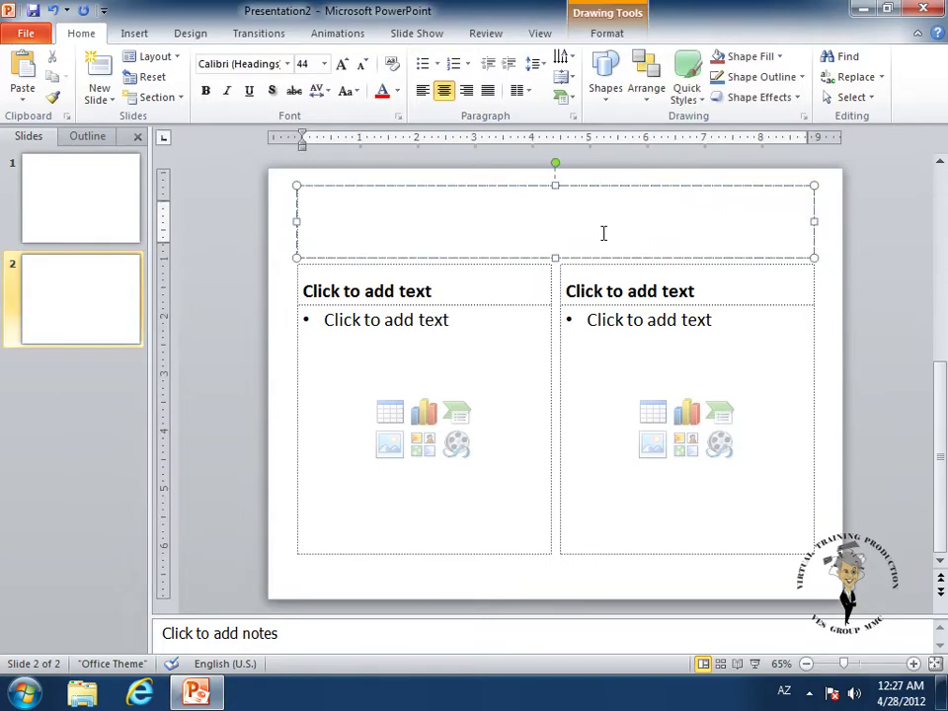
pyautogui.write('At')
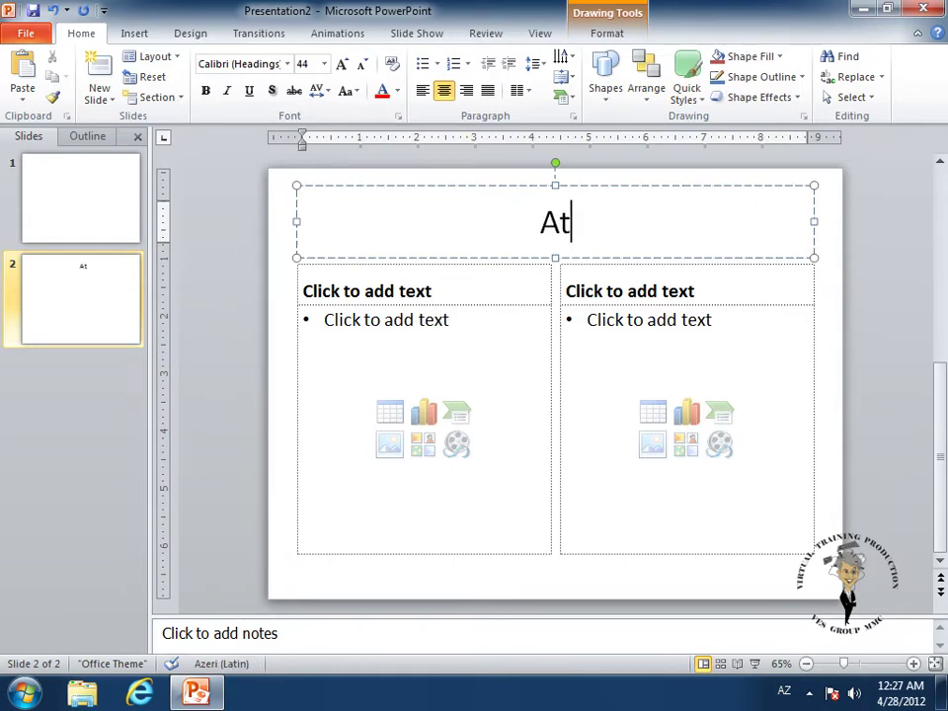
pyautogui.write('ributl')
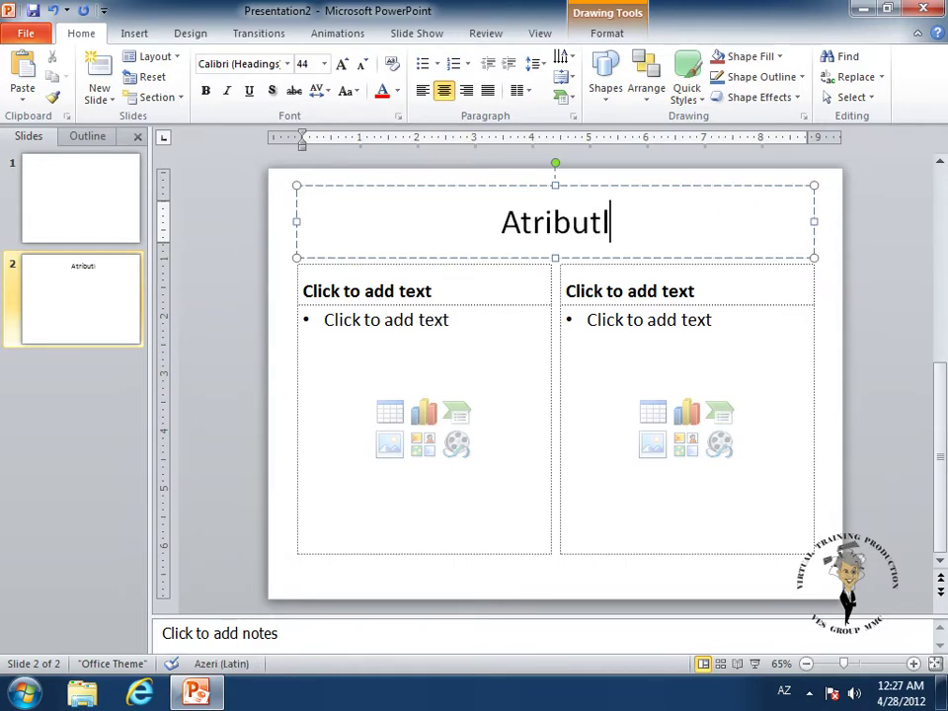
pyautogui.write('ar')
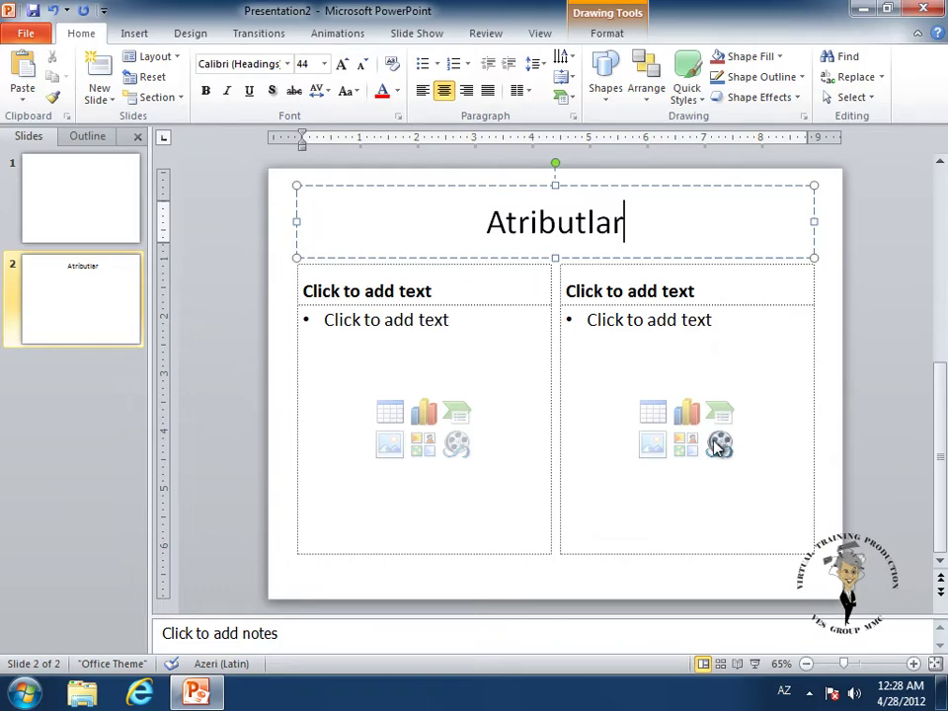
# - Insert the Azerbaijan coat-of-arms PNG into the right content placeholder of slide 2
pyautogui.click(657, 444)
pyautogui.click(657, 444)
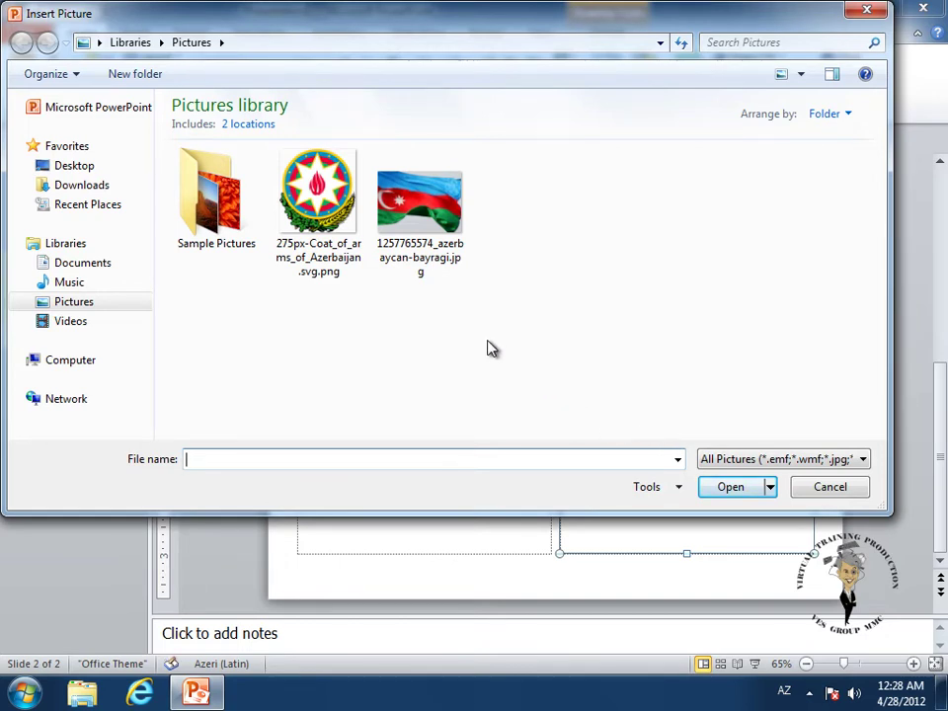
pyautogui.click(336, 212)
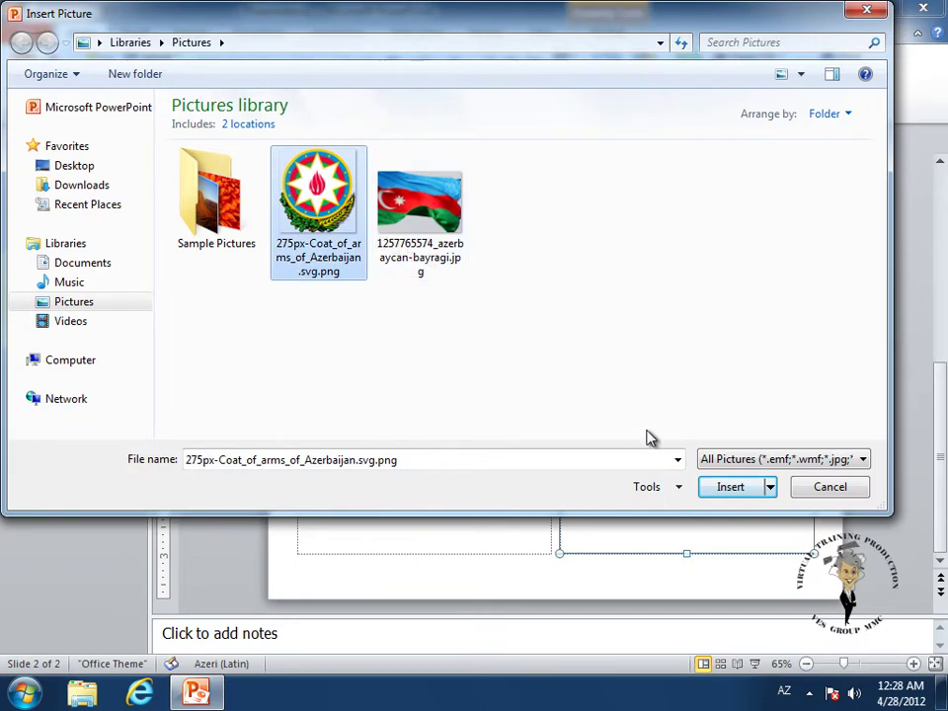
pyautogui.click(730, 488)
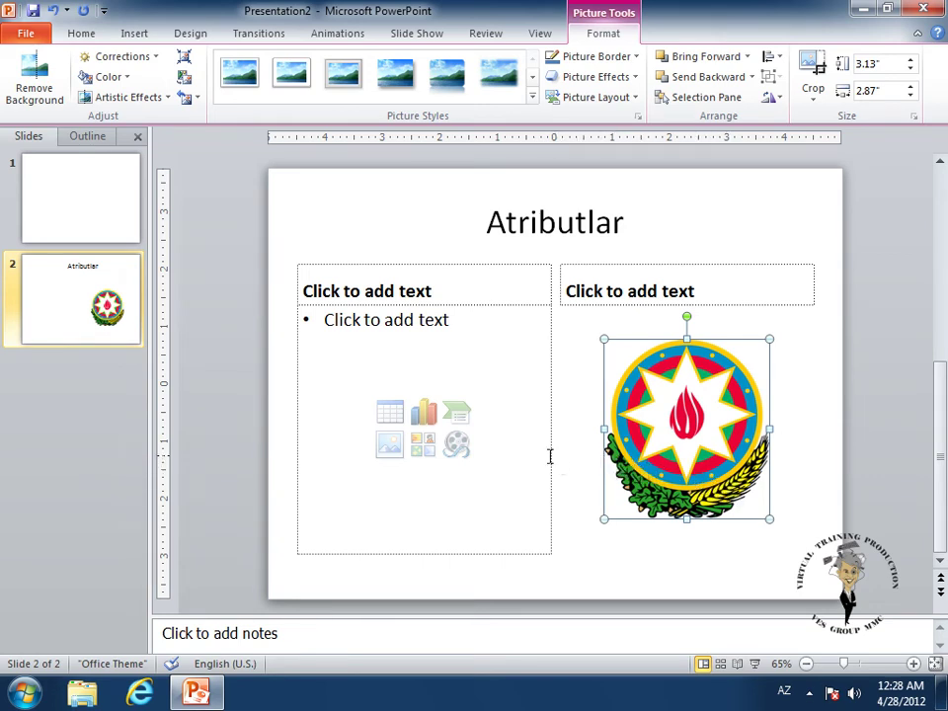
# - Insert the Azerbaijani flag JPG into the left placeholder and enlarge it to 2.32" by 3.19"
pyautogui.click(390, 445)
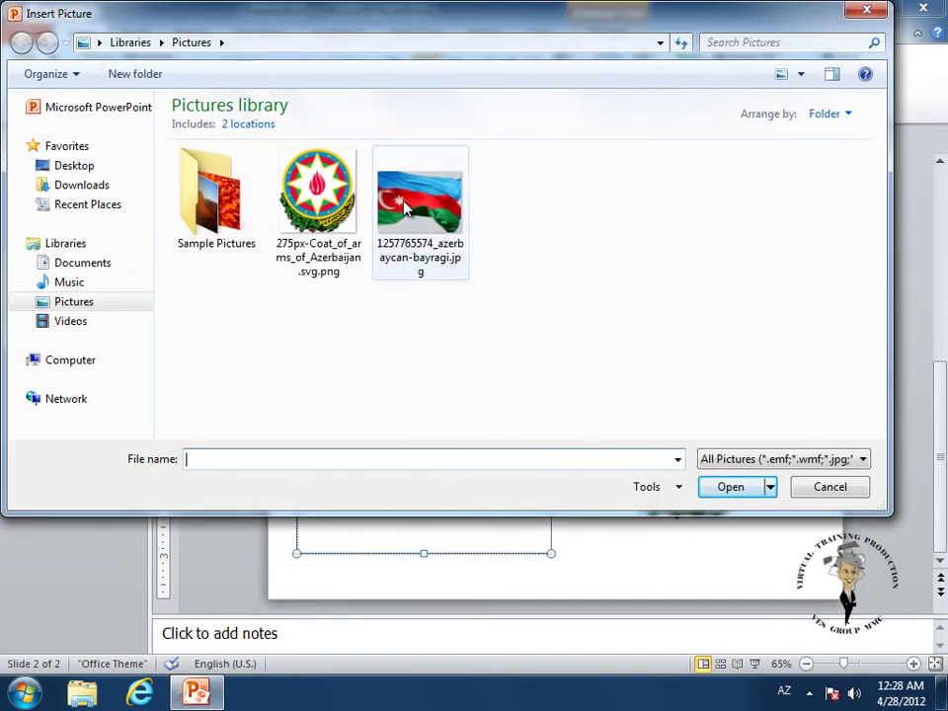
pyautogui.click(405, 204)
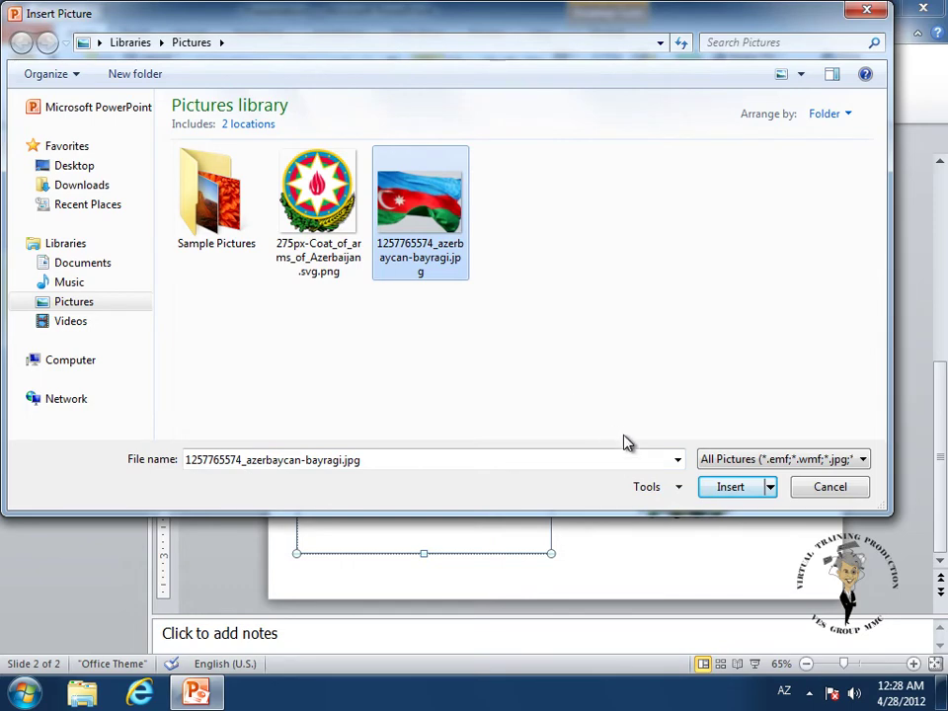
pyautogui.click(713, 488)
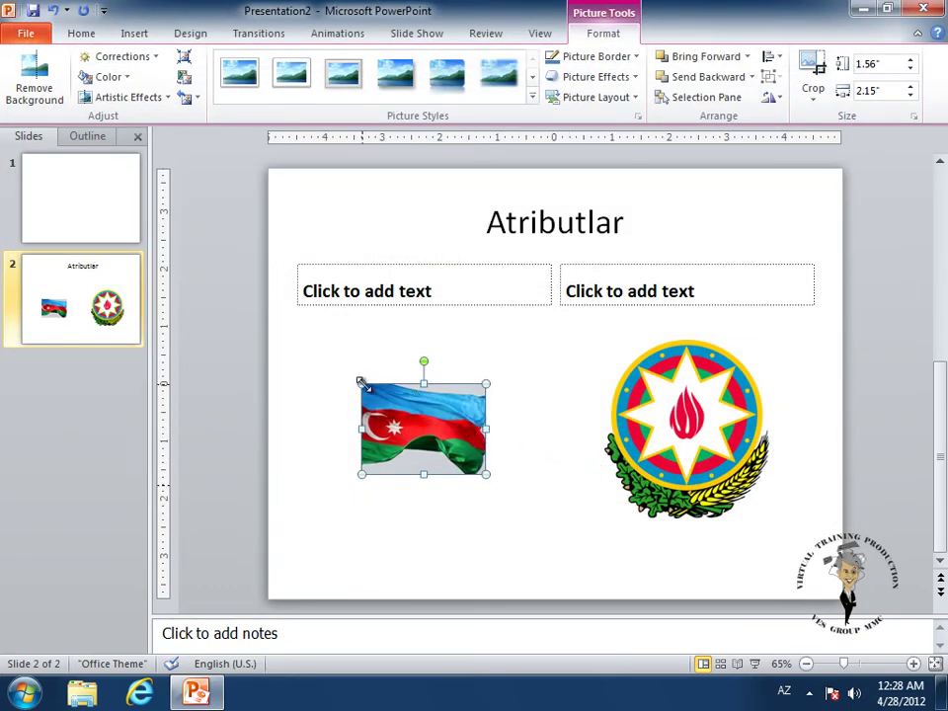
pyautogui.moveTo(362, 384); pyautogui.dragTo(302, 341)
pyautogui.moveTo(390, 399); pyautogui.dragTo(414, 428)
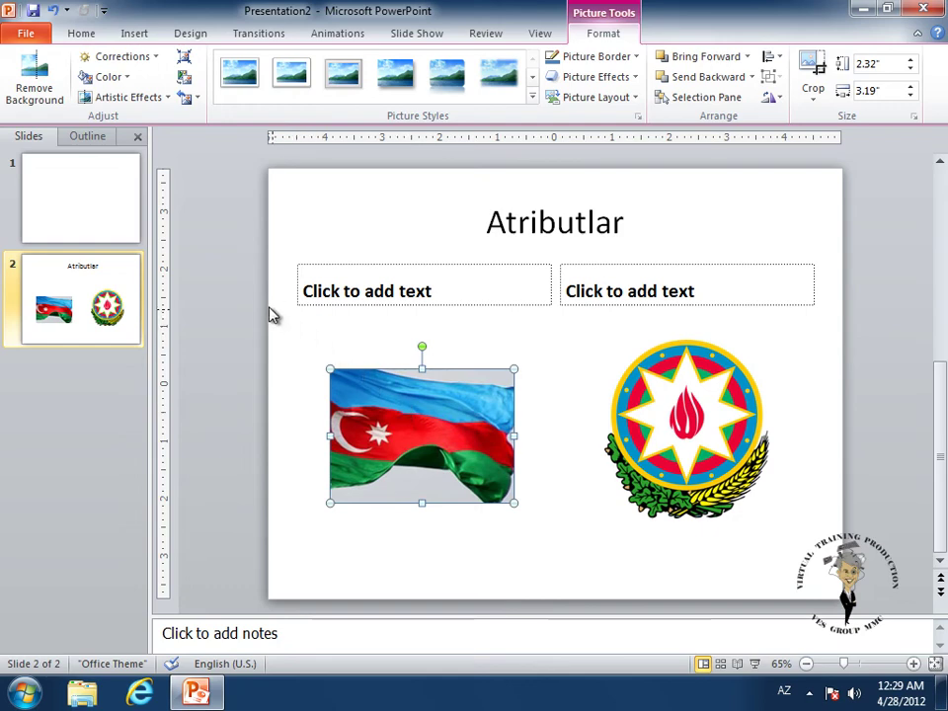
# - Apply the Comparison layout to slide 1
pyautogui.click(119, 232)
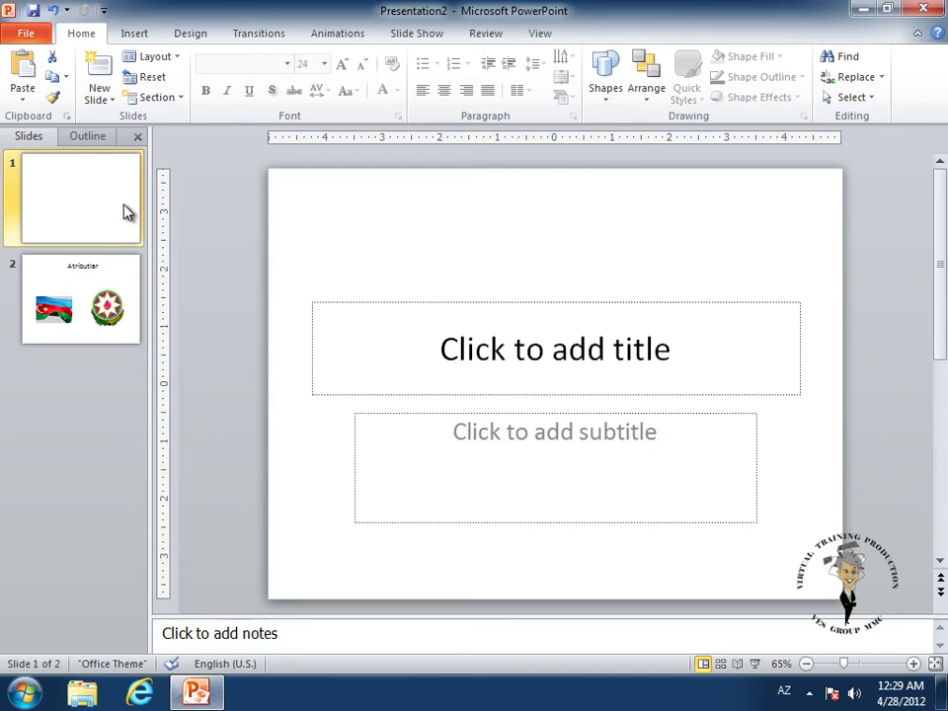
pyautogui.click(179, 59)
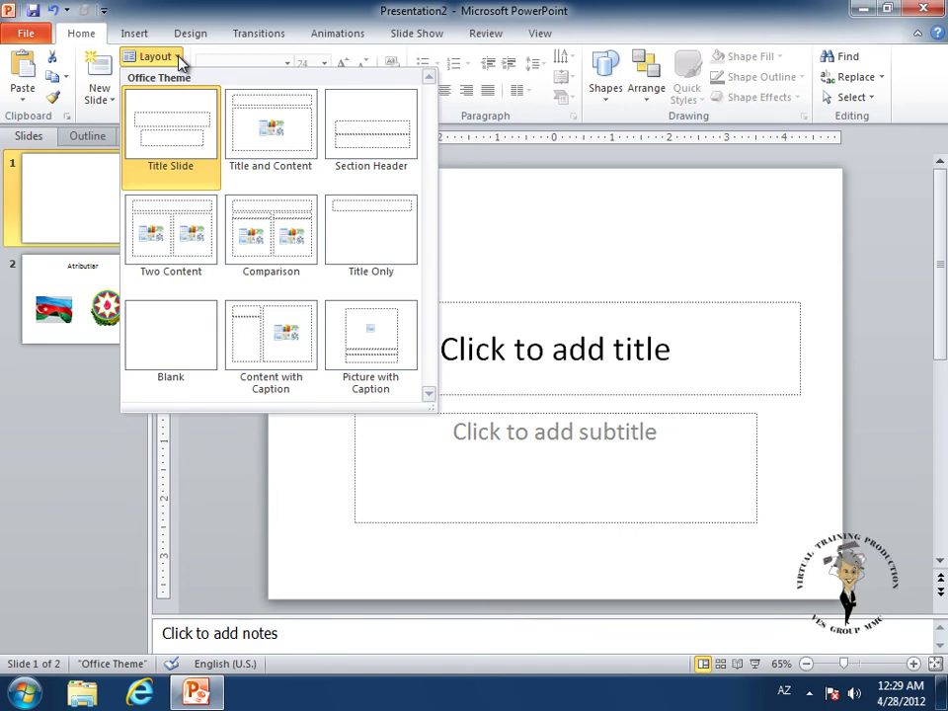
pyautogui.click(254, 235)
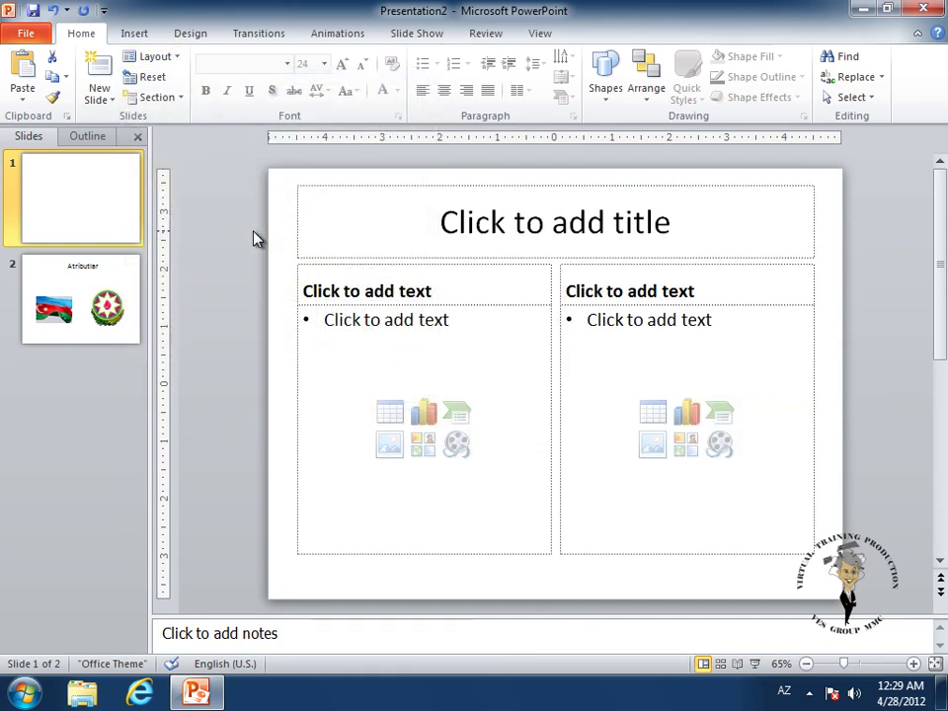